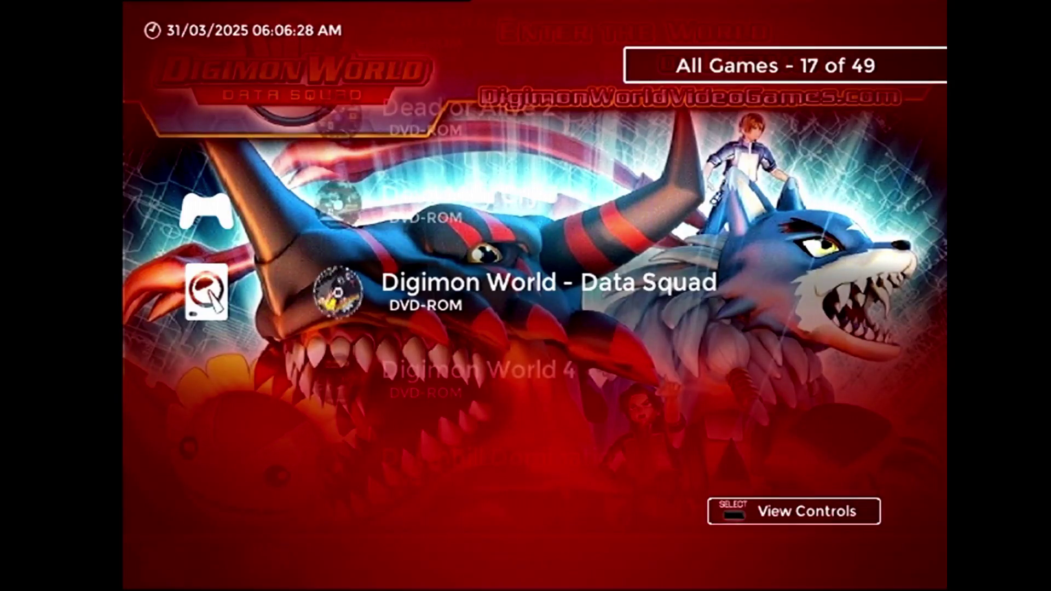
# Browse the All Games list from Digimon World - Data Squad down past Haven - Call of the King.
pyautogui.press('Down')
pyautogui.press('Down')
pyautogui.press('Down')
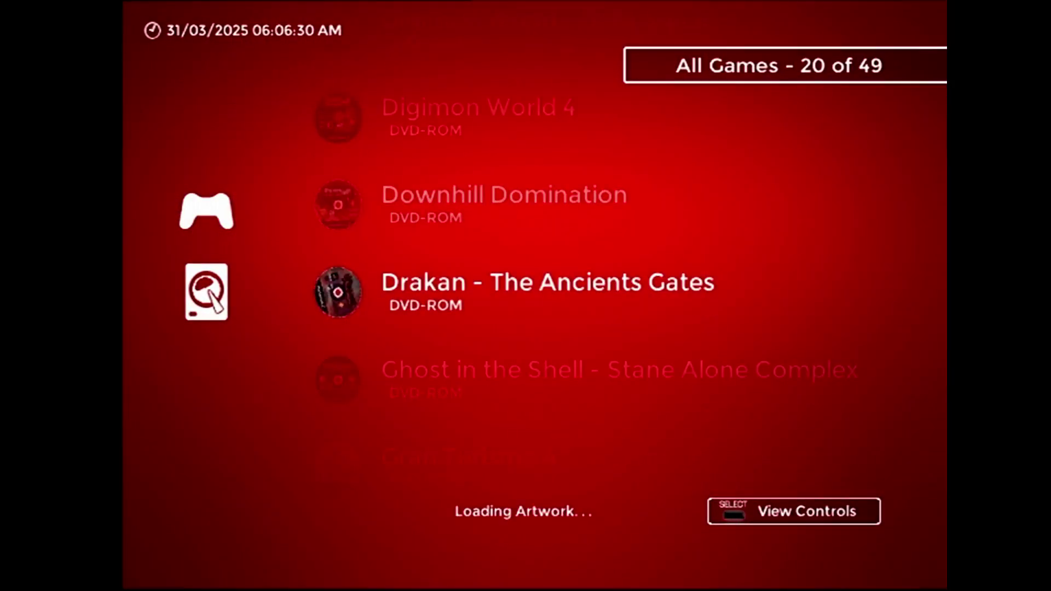
pyautogui.press('Down')
pyautogui.press('Down')
pyautogui.press('Down')
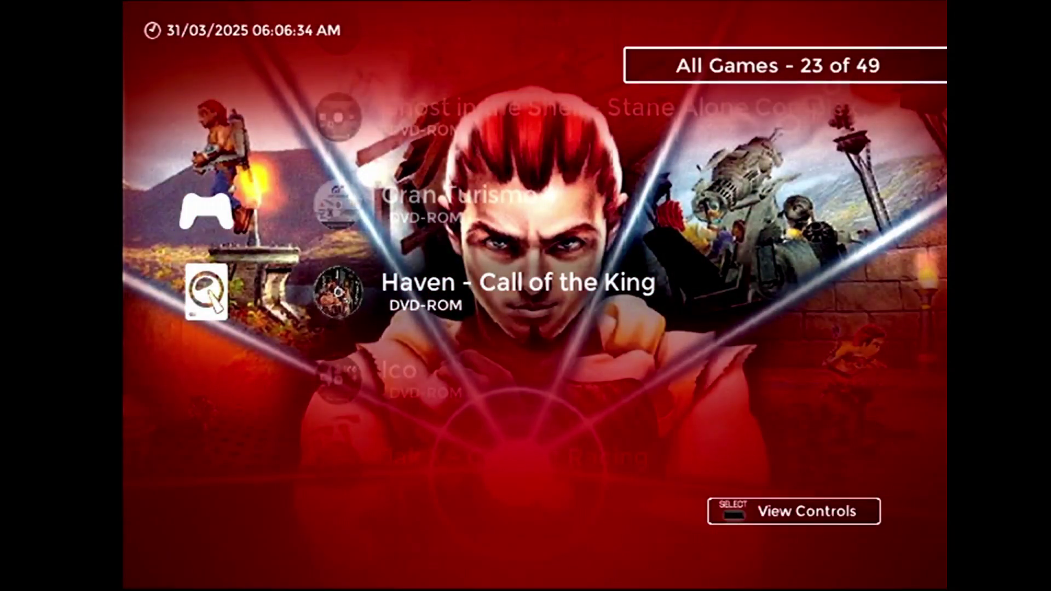
pyautogui.press('Down')
pyautogui.press('Down')
pyautogui.press('Down')
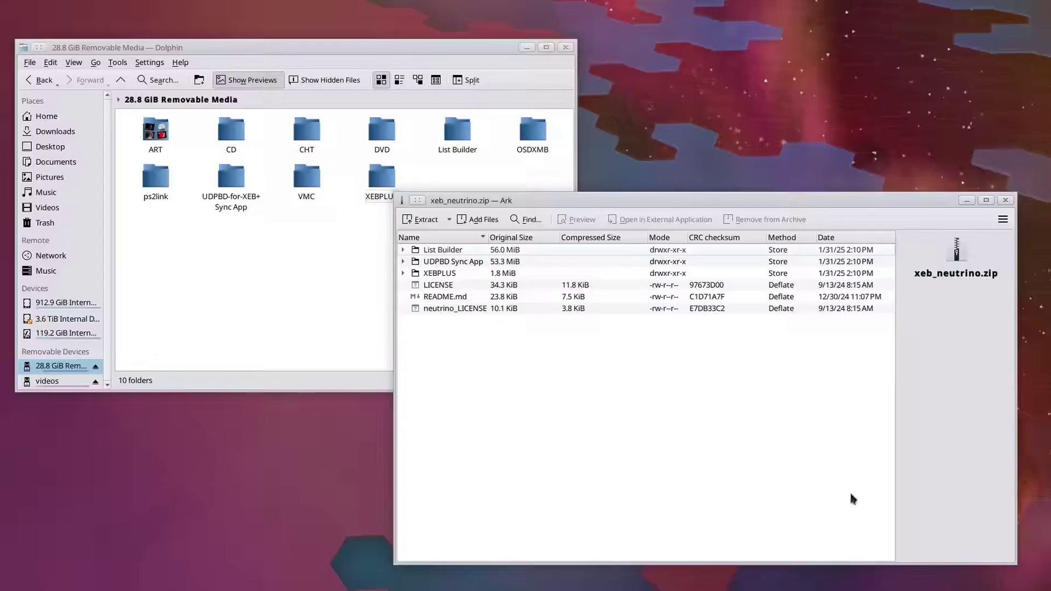
# Extract the XEBPLUS folder from xeb_neutrino.zip to the root of the 28.8 GiB removable drive, overwriting all existing files.
pyautogui.click(440, 273)
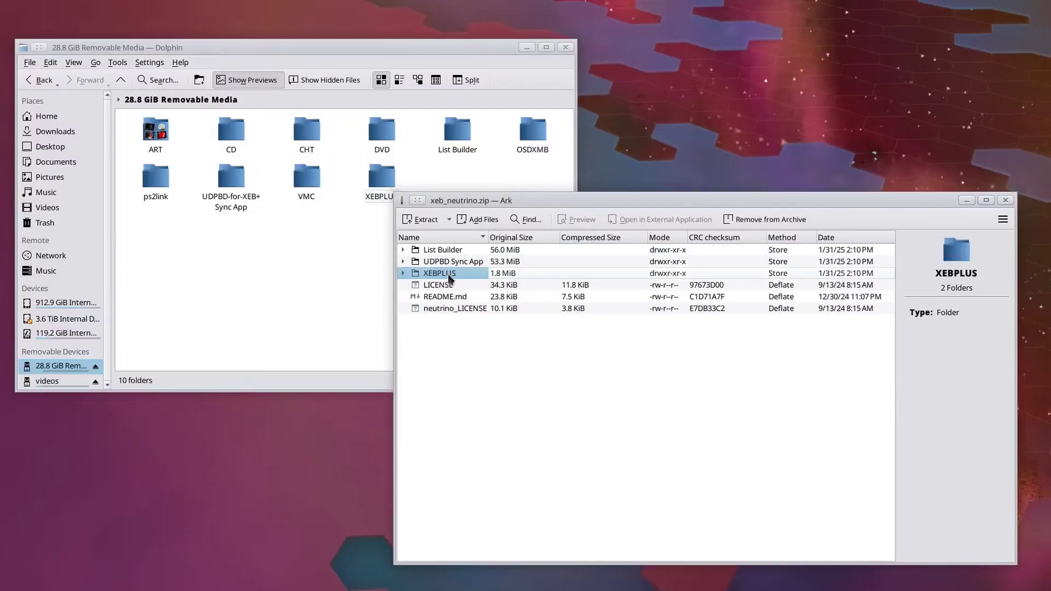
pyautogui.moveTo(448, 277); pyautogui.dragTo(265, 275)
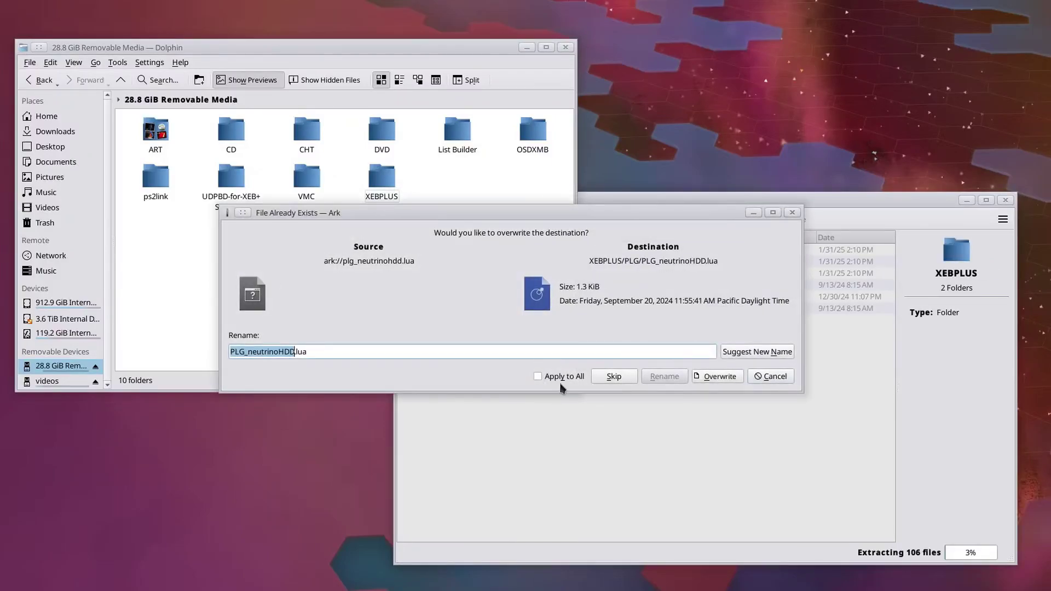
pyautogui.click(583, 376)
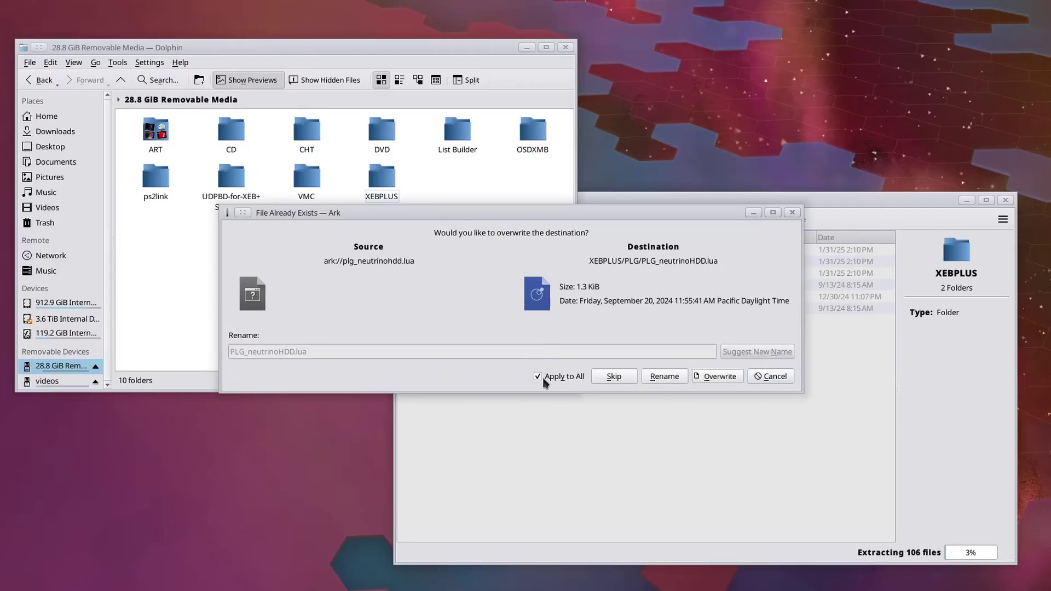
pyautogui.click(696, 379)
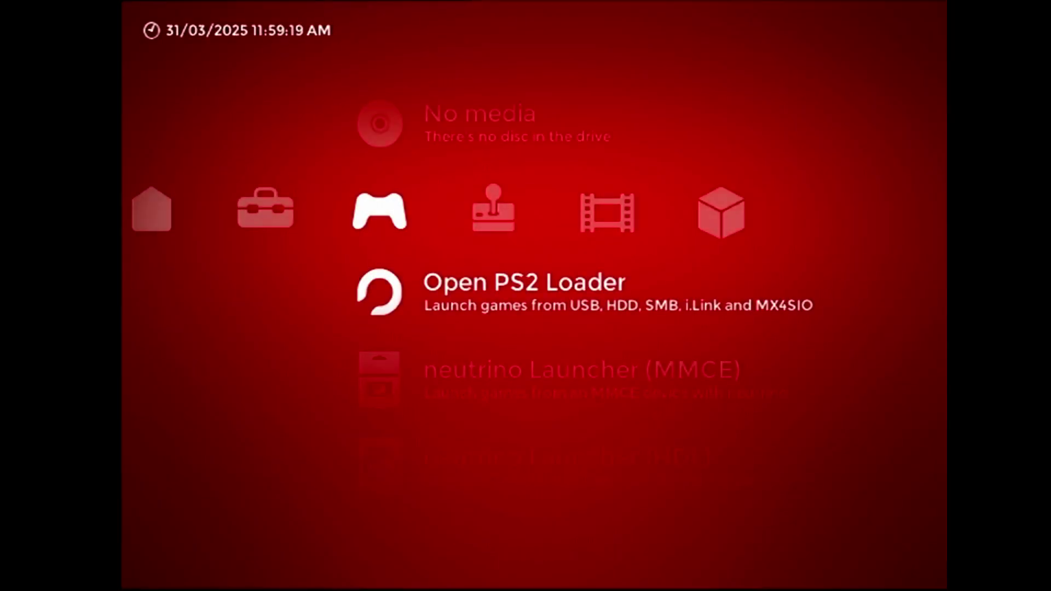
pyautogui.press('Down')
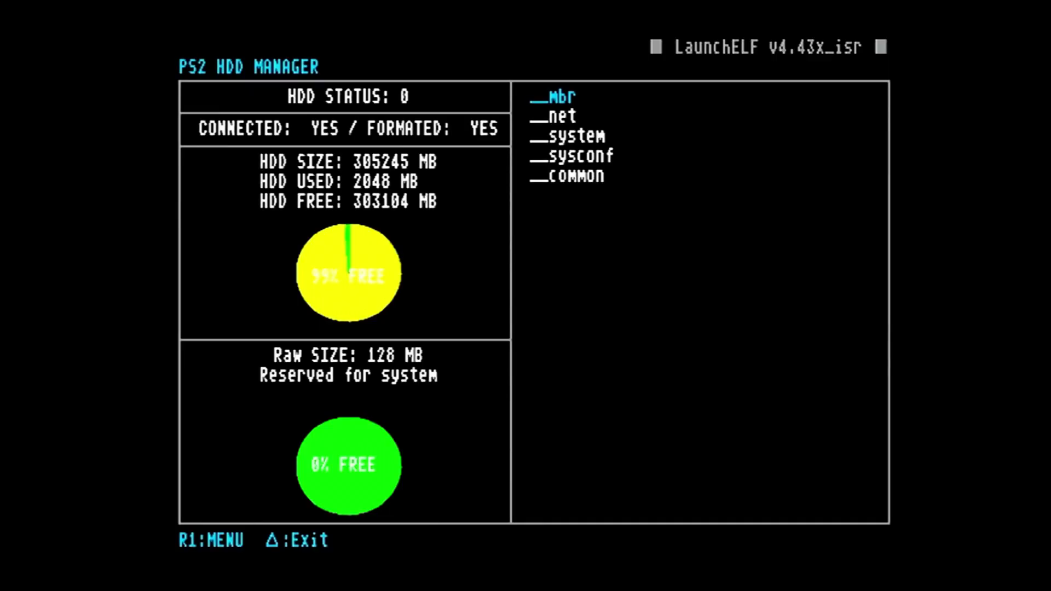
pyautogui.press('Down')
pyautogui.press('Down')
pyautogui.press('Down')
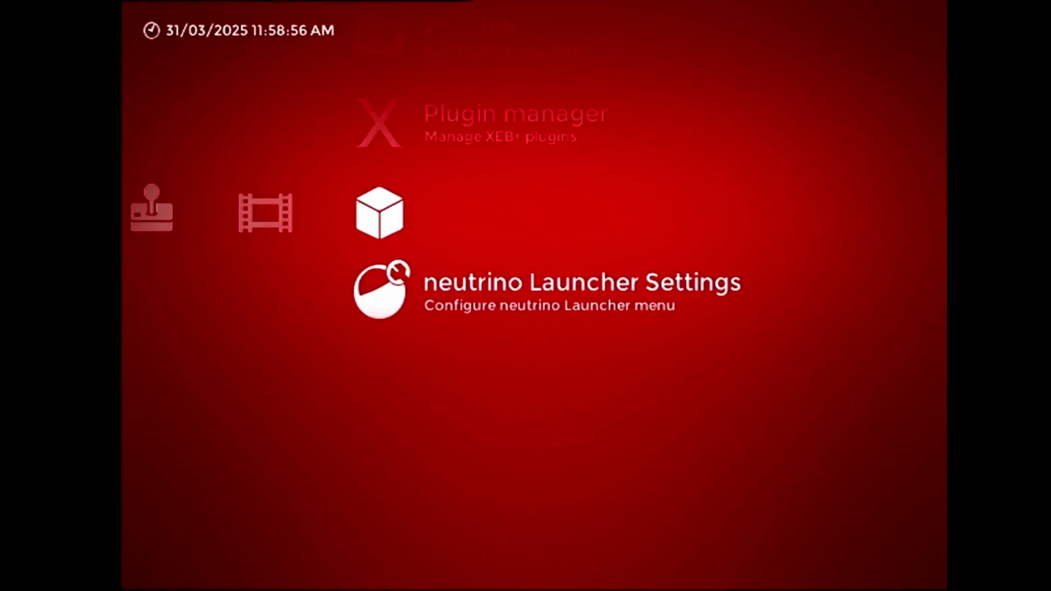
# Go from neutrino Launcher Settings to the home category and highlight the Refresh entry.
pyautogui.press('Left')
pyautogui.press('Left')
pyautogui.press('Left')
pyautogui.press('Left')
pyautogui.press('Left')
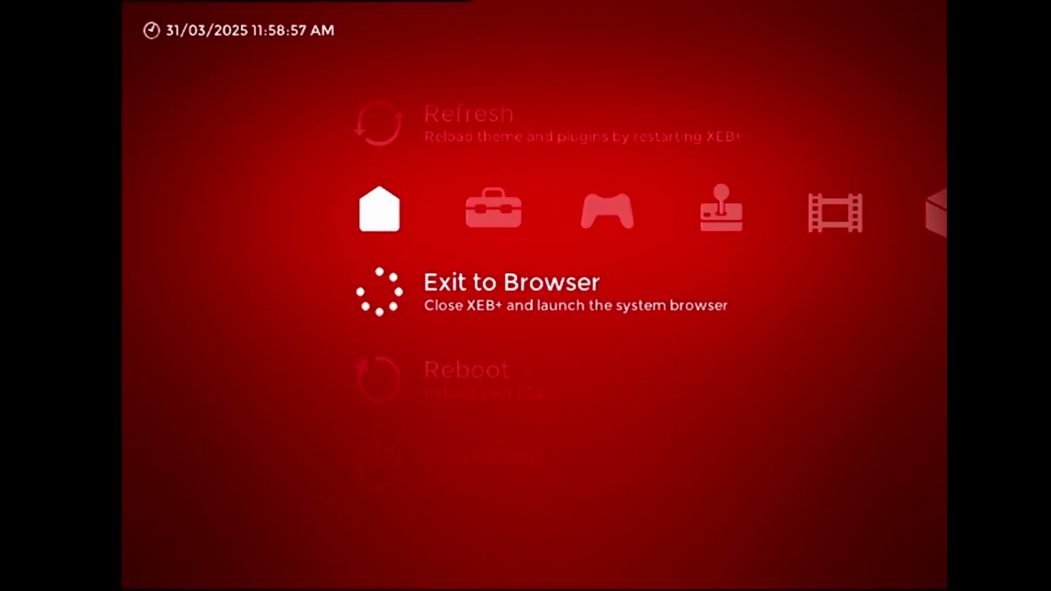
pyautogui.press('Up')
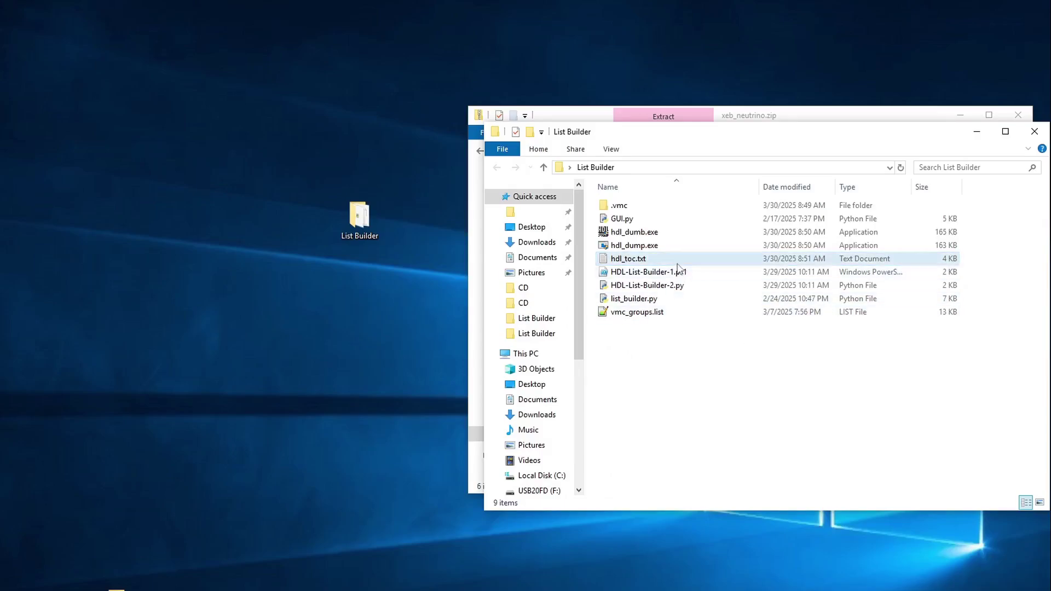
# Run the HDL-List-Builder-2.py script from the List Builder folder.
pyautogui.doubleClick(669, 287)
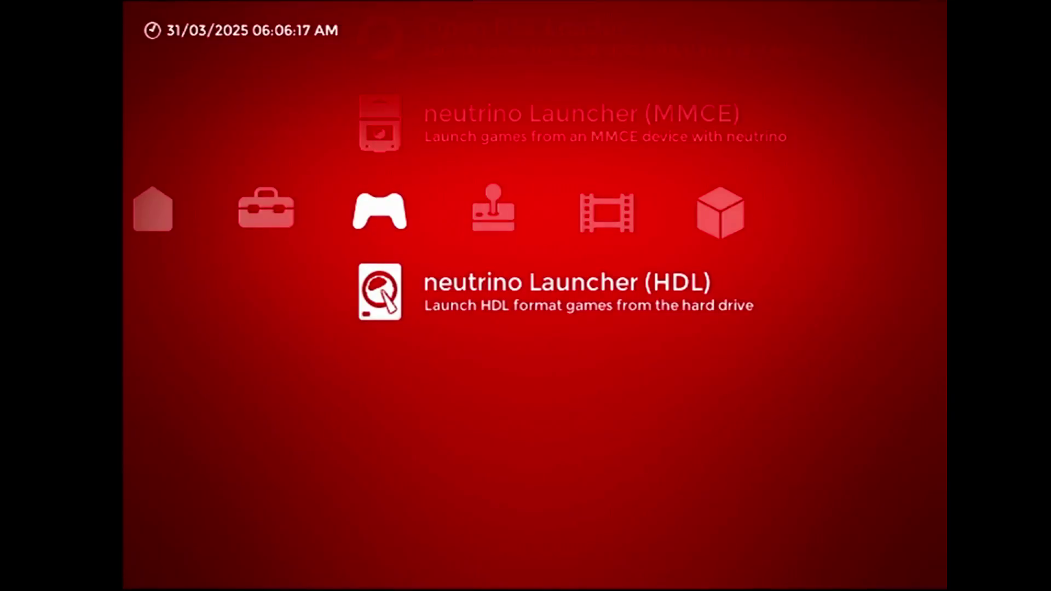
# Open neutrino Launcher (HDL) from the games category.
pyautogui.press('Return')
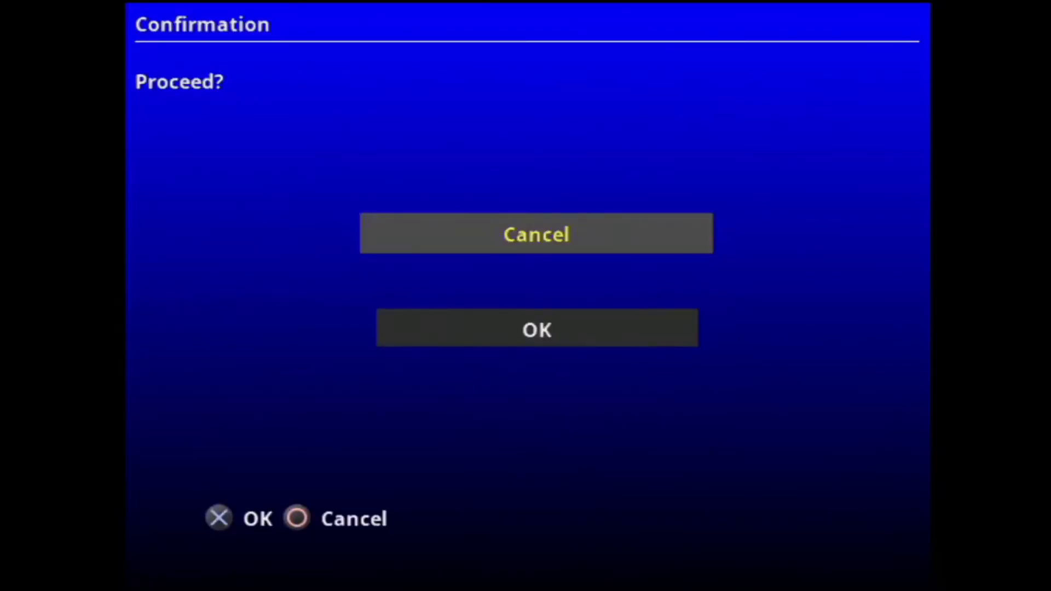
# Move the selection to OK in the Proceed? confirmation.
pyautogui.press('Down')
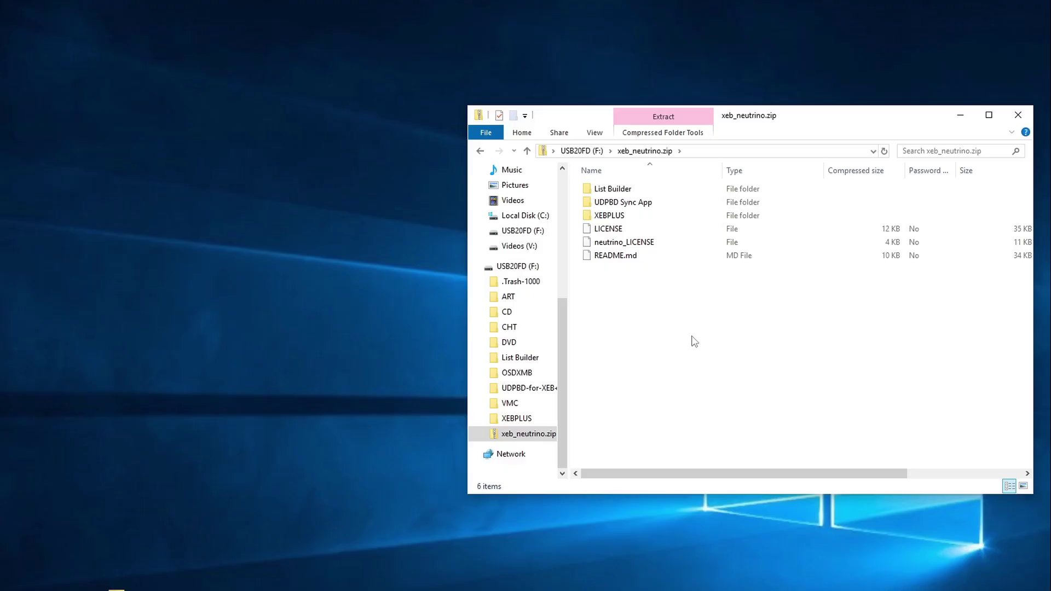
# Extract List Builder from xeb_neutrino.zip to the desktop and copy hdl_dumb.exe and hdl_dump.exe from hdl_dumx_rev47.zip into it.
pyautogui.moveTo(613, 189); pyautogui.dragTo(384, 321)
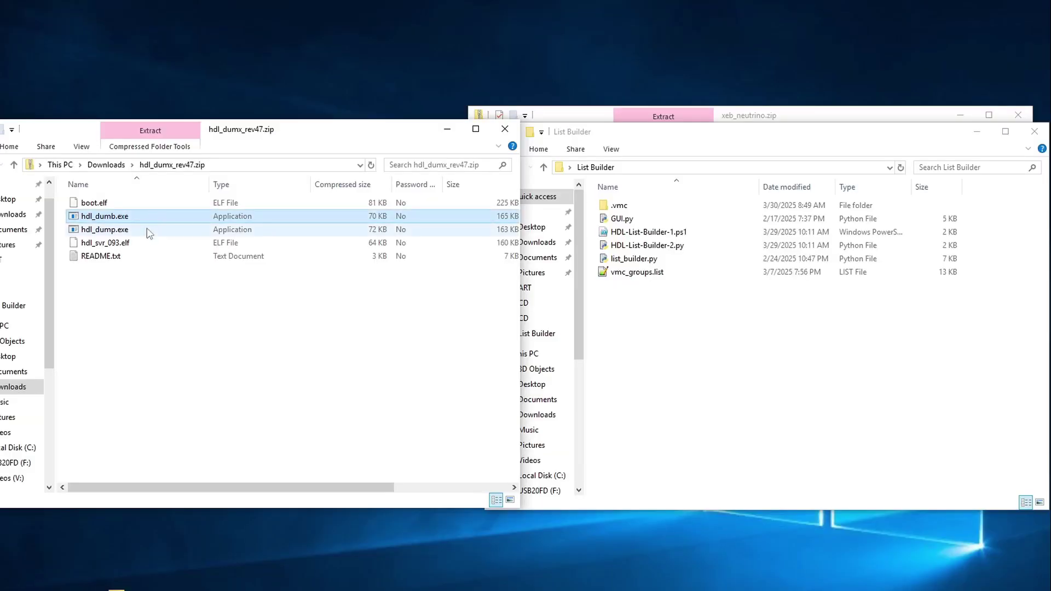
pyautogui.click(143, 216)
pyautogui.keyDown('ctrl'); pyautogui.click(139, 230); pyautogui.keyUp('ctrl')
pyautogui.moveTo(139, 234); pyautogui.dragTo(843, 426)
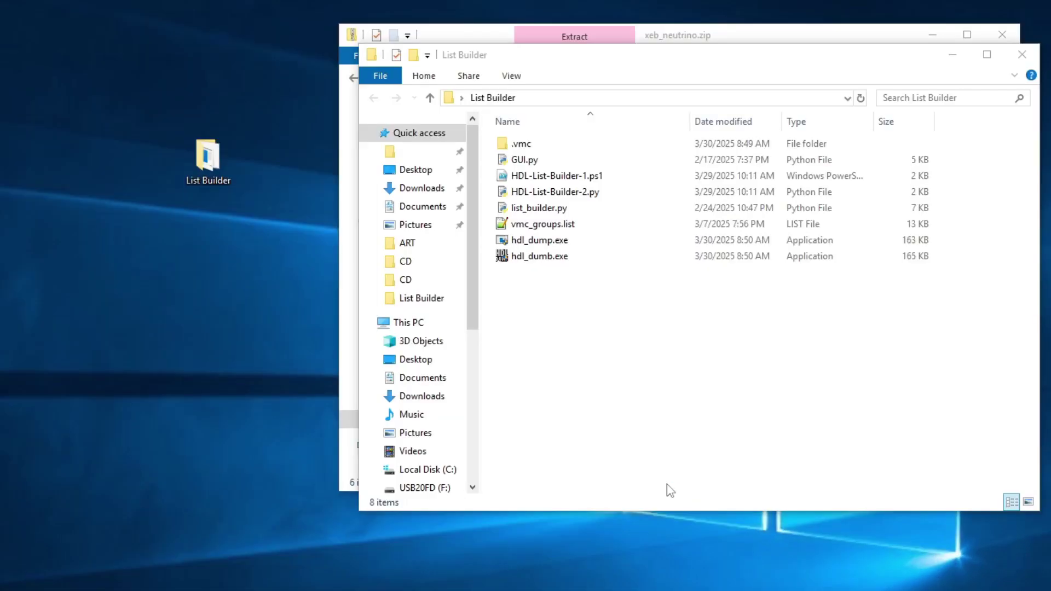
# Run HDL-List-Builder-1.ps1 with PowerShell, followed by HDL-List-Builder-2.py, in the List Builder folder.
pyautogui.rightClick(599, 184)
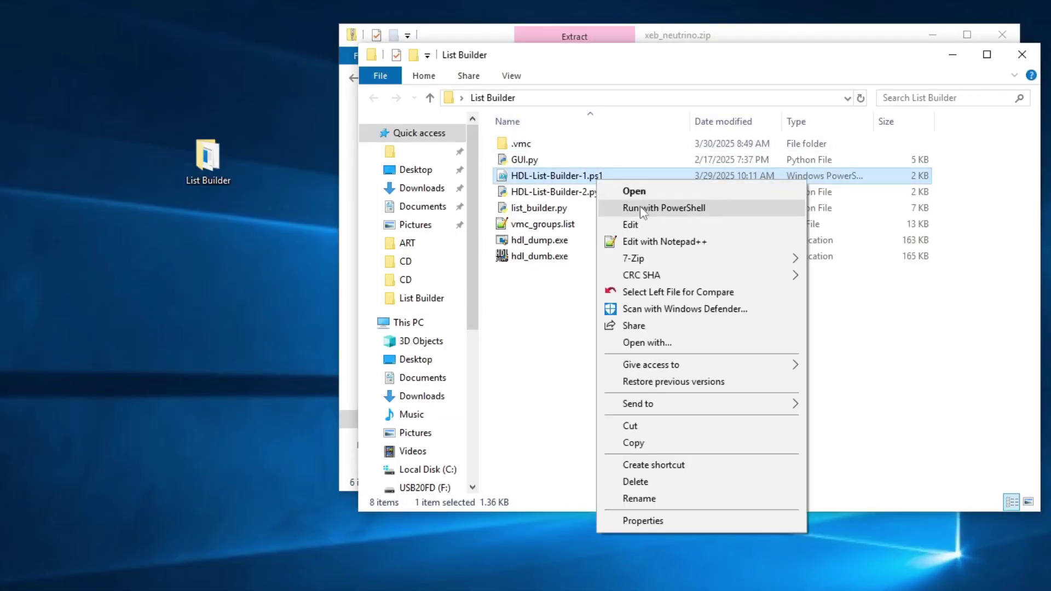
pyautogui.click(659, 205)
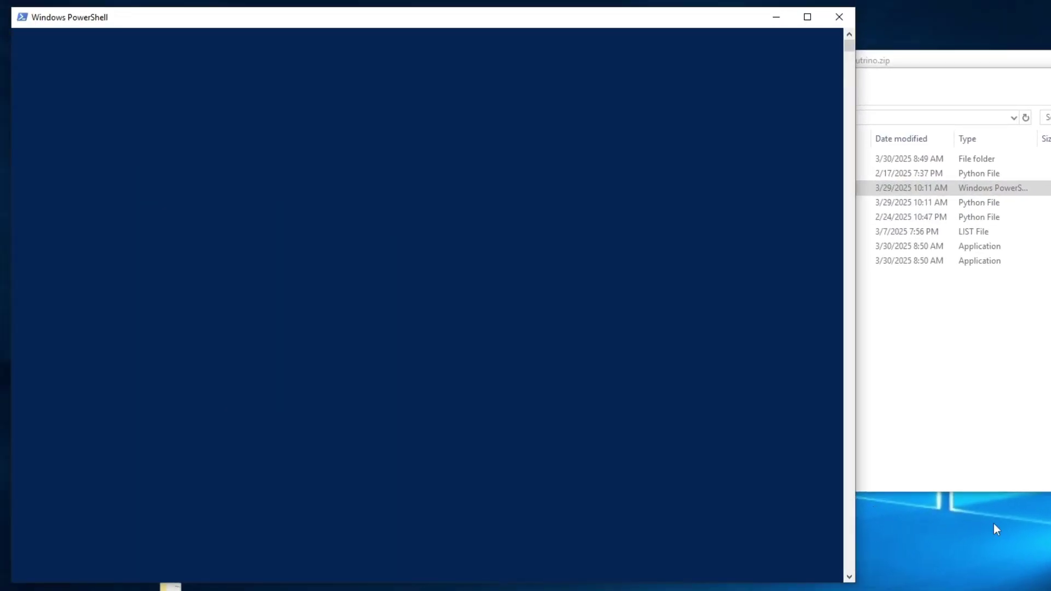
pyautogui.click(515, 503)
pyautogui.press('Return')
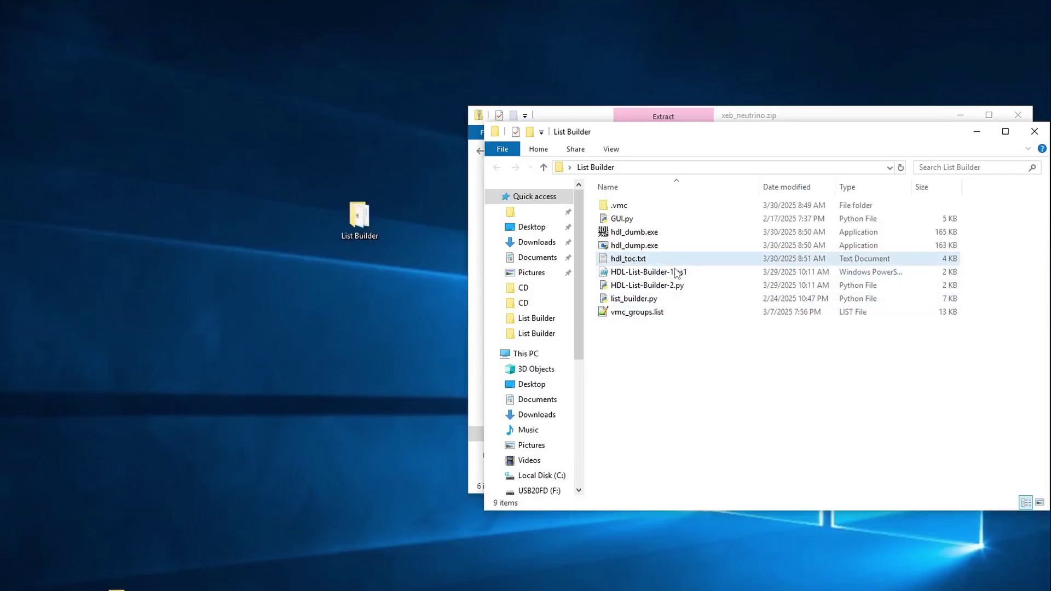
pyautogui.doubleClick(674, 285)
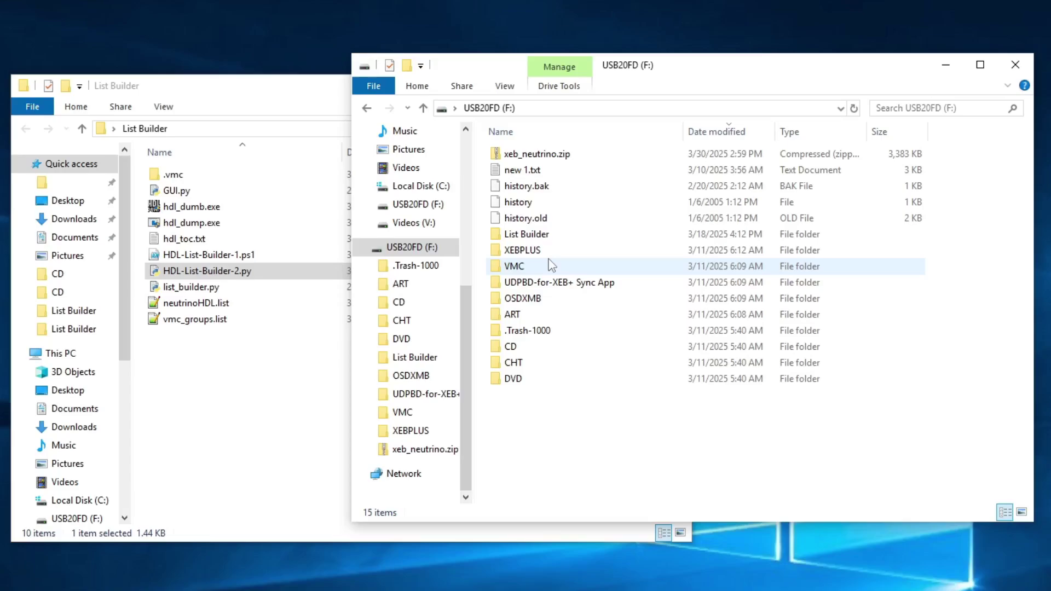
# Copy neutrinoHDL.list from the List Builder folder into XEBPLUS/CFG/neutrinoLauncher on the USB20FD (F:) drive.
pyautogui.doubleClick(551, 251)
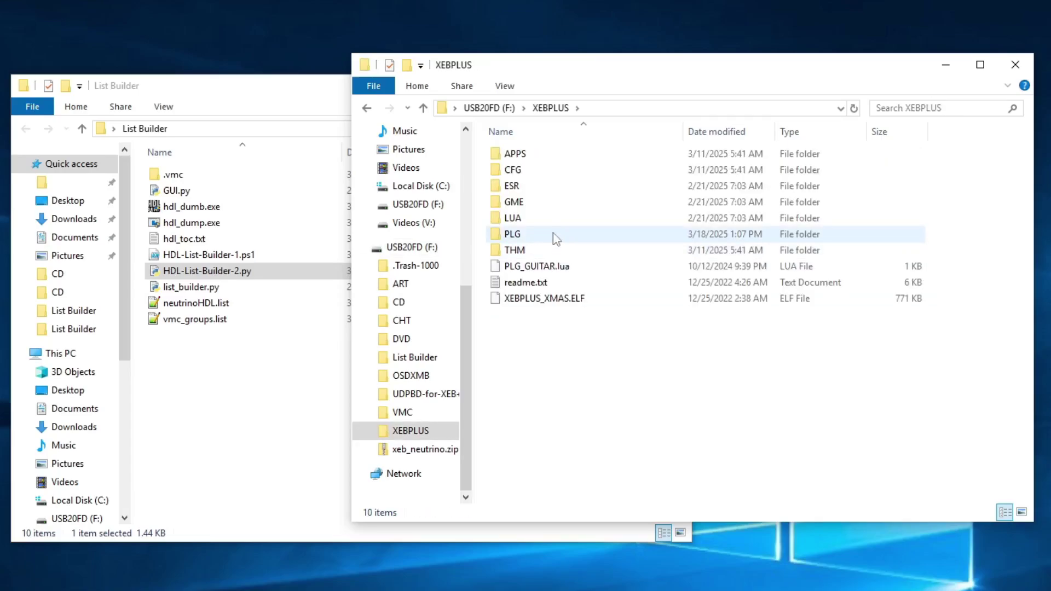
pyautogui.doubleClick(547, 170)
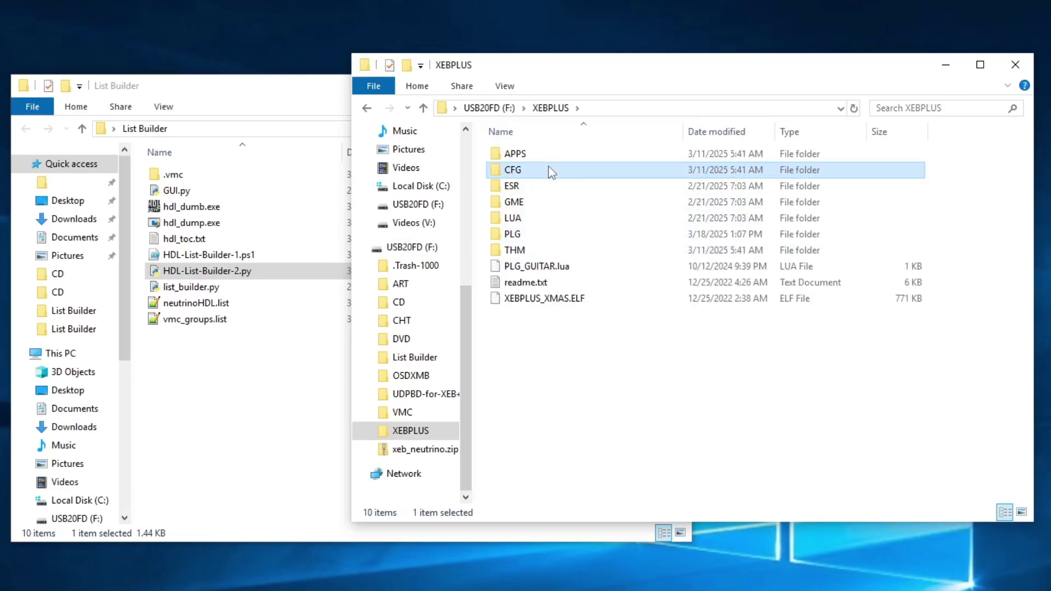
pyautogui.click(556, 157)
pyautogui.doubleClick(557, 159)
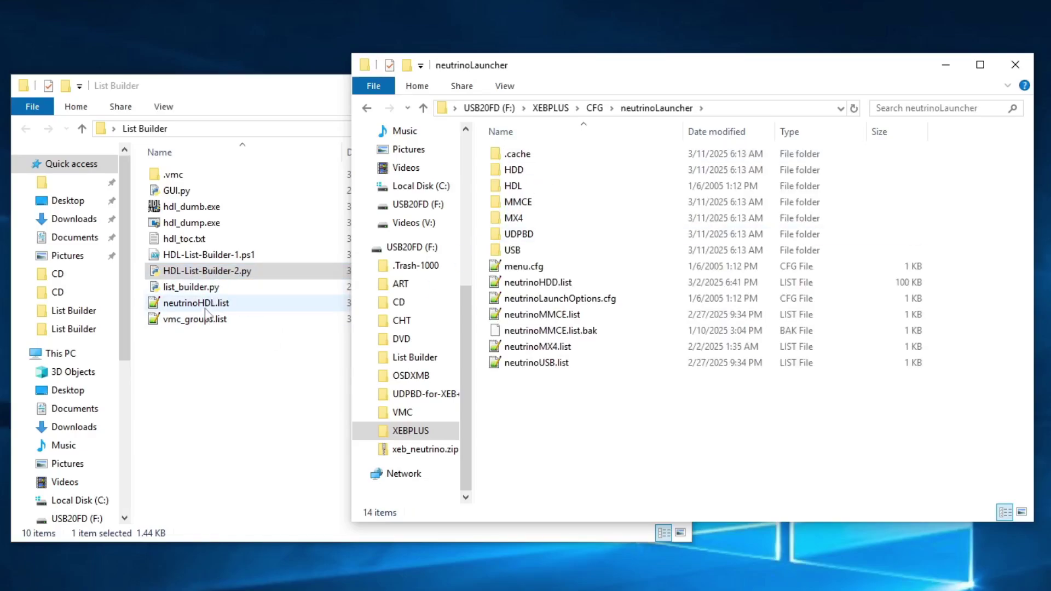
pyautogui.moveTo(208, 302); pyautogui.dragTo(596, 458)
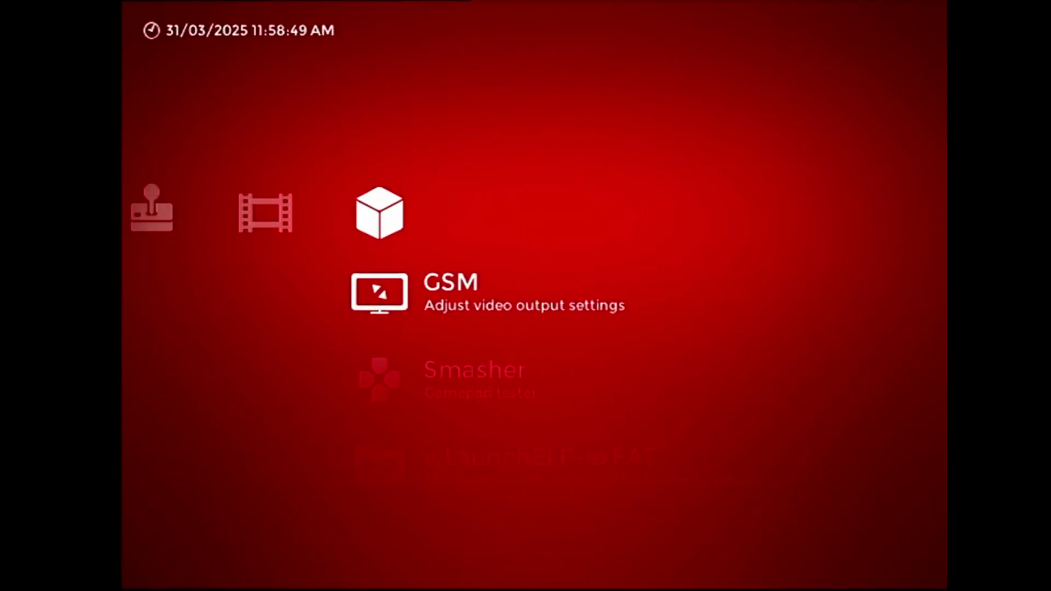
# Turn on the Enable HDL option in neutrino Launcher Settings.
pyautogui.press('Down')
pyautogui.press('Down')
pyautogui.press('Down')
pyautogui.press('Down')
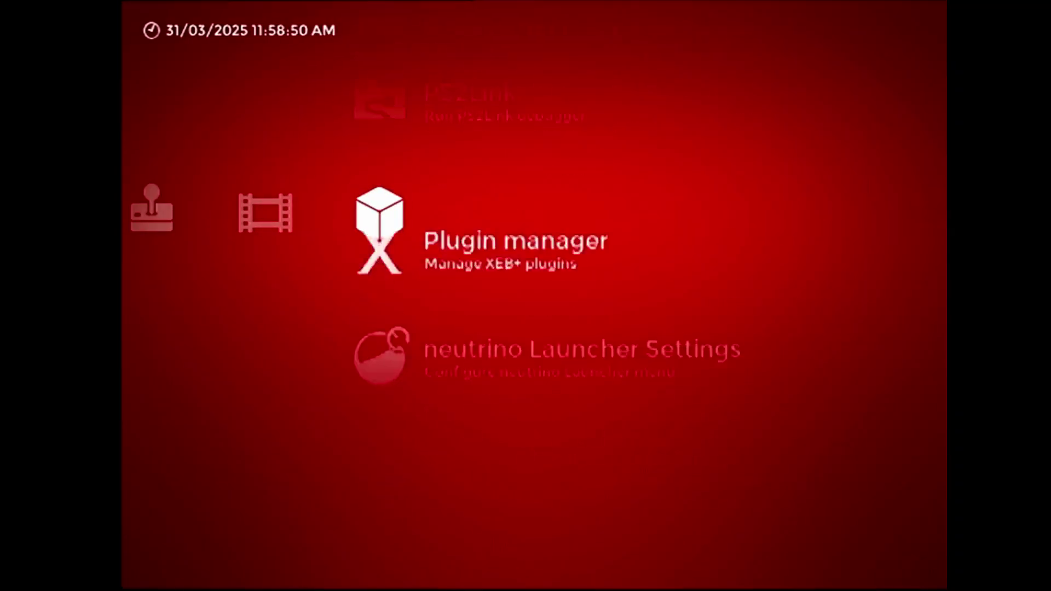
pyautogui.press('Down')
pyautogui.press('Return')
pyautogui.press('Down')
pyautogui.press('Down')
pyautogui.press('Down')
pyautogui.press('Down')
pyautogui.press('Down')
pyautogui.press('Down')
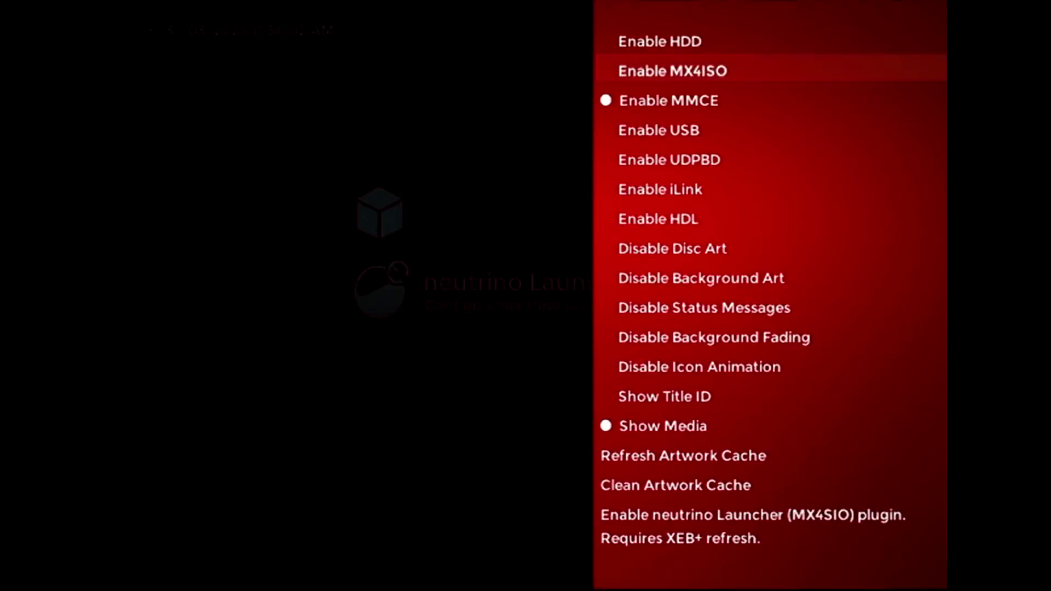
pyautogui.press('Return')
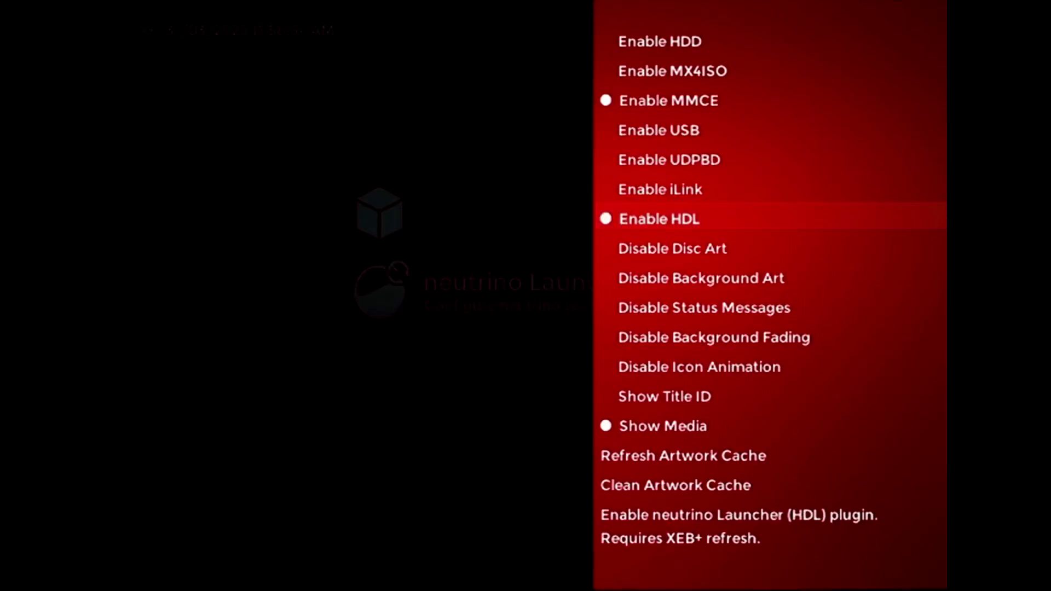
# Close the neutrino Launcher settings and go to Refresh to reload the theme and plugins.
pyautogui.press('Escape')
pyautogui.press('Left')
pyautogui.press('Up')
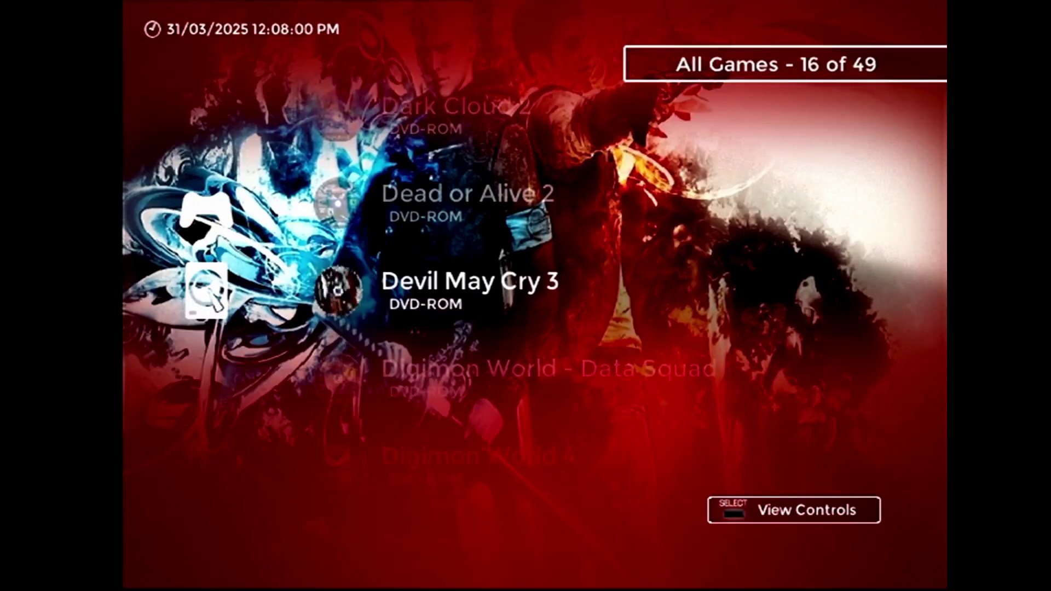
# Browse the All Games list from Devil May Cry 3 past Ratchet & Clank - Going Commando and launch a game.
pyautogui.press('Right')
pyautogui.press('Down')
pyautogui.press('Down')
pyautogui.press('Down')
pyautogui.press('Down')
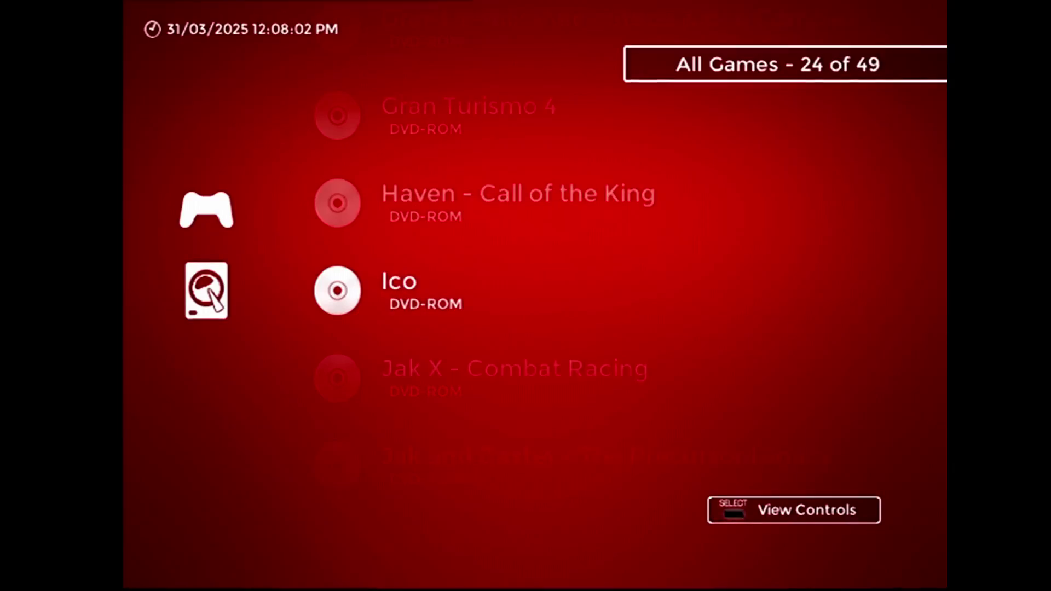
pyautogui.press('Down')
pyautogui.press('Down')
pyautogui.press('Down')
pyautogui.press('Down')
pyautogui.press('Down')
pyautogui.press('Down')
pyautogui.press('Down')
pyautogui.press('Down')
pyautogui.press('Down')
pyautogui.press('Down')
pyautogui.press('Down')
pyautogui.press('Down')
pyautogui.press('Down')
pyautogui.press('Down')
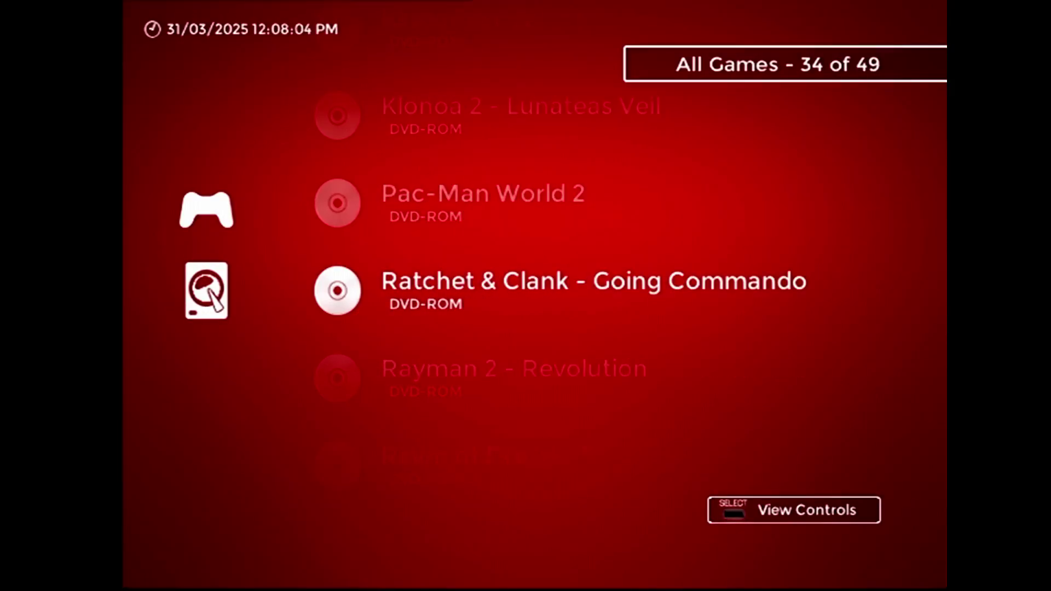
pyautogui.press('Down')
pyautogui.press('Down')
pyautogui.press('Return')
# Open the Launch menu of Cheat Device and highlight Start Game.
pyautogui.press('Left')
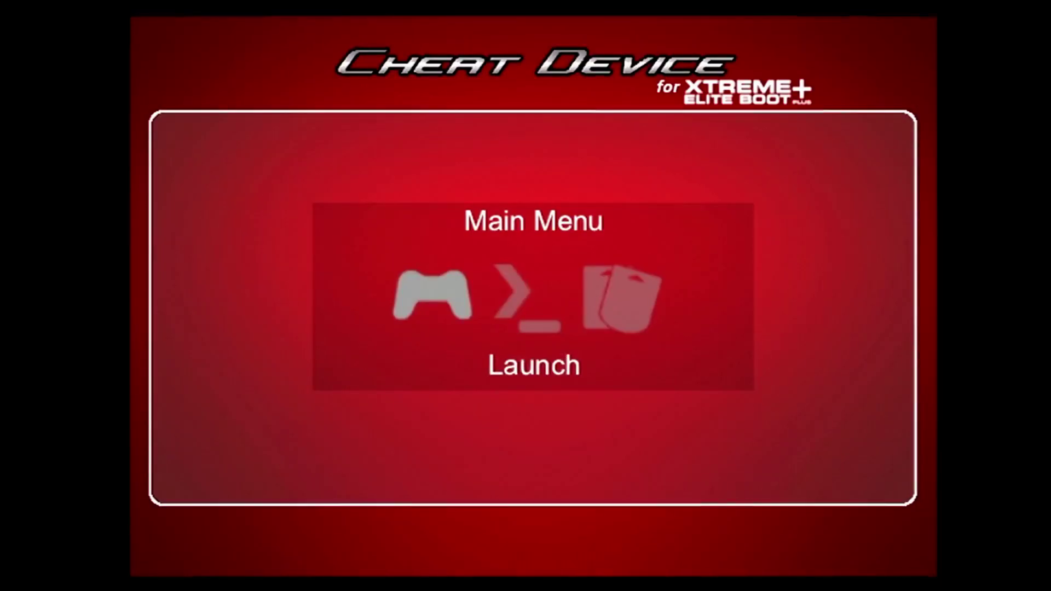
pyautogui.press('Return')
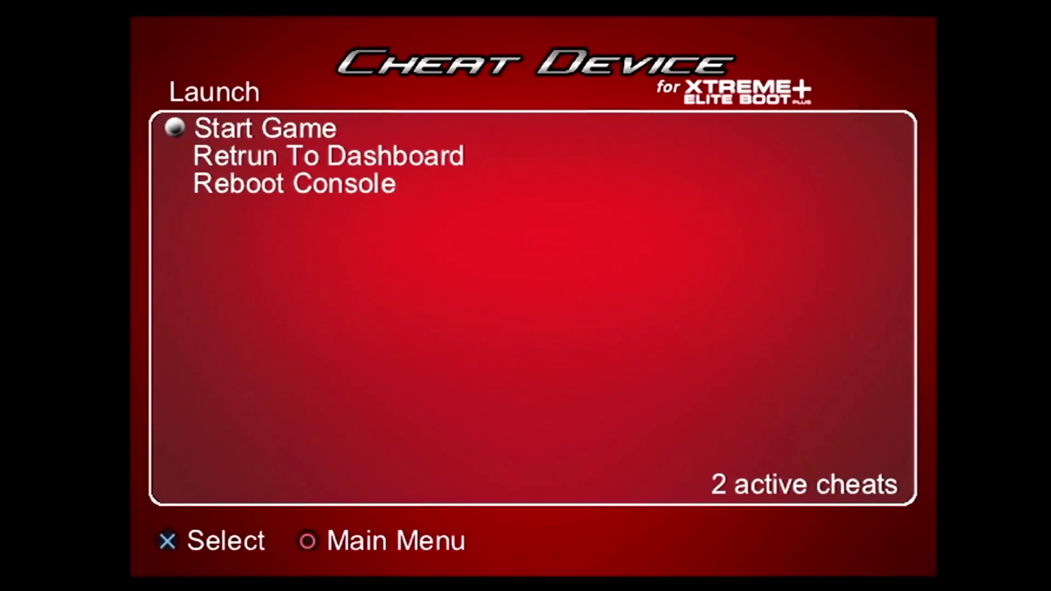
pyautogui.press('Down')
pyautogui.press('Down')
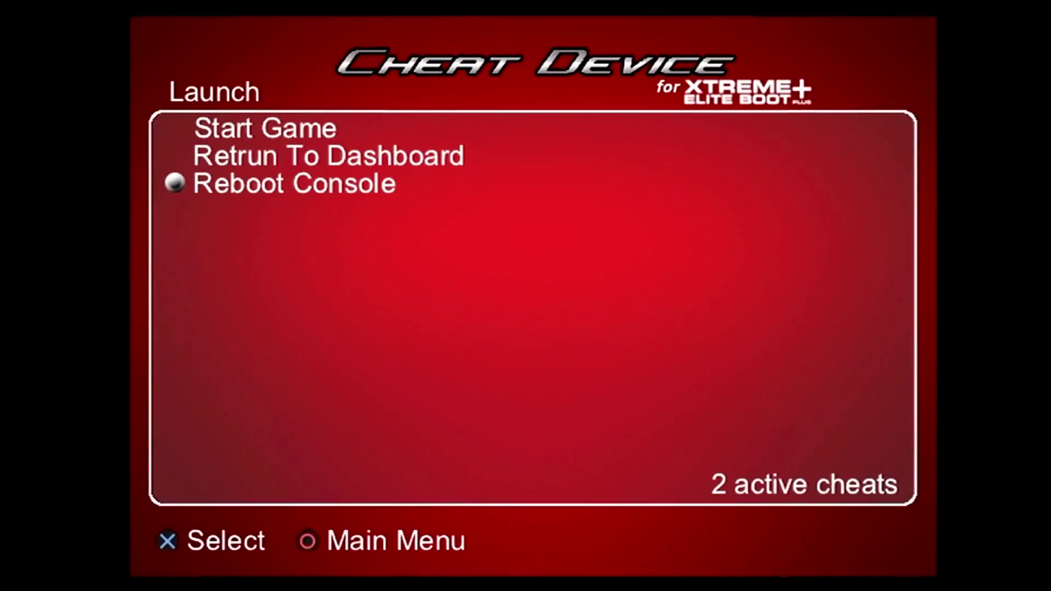
pyautogui.press('Up')
pyautogui.press('Up')
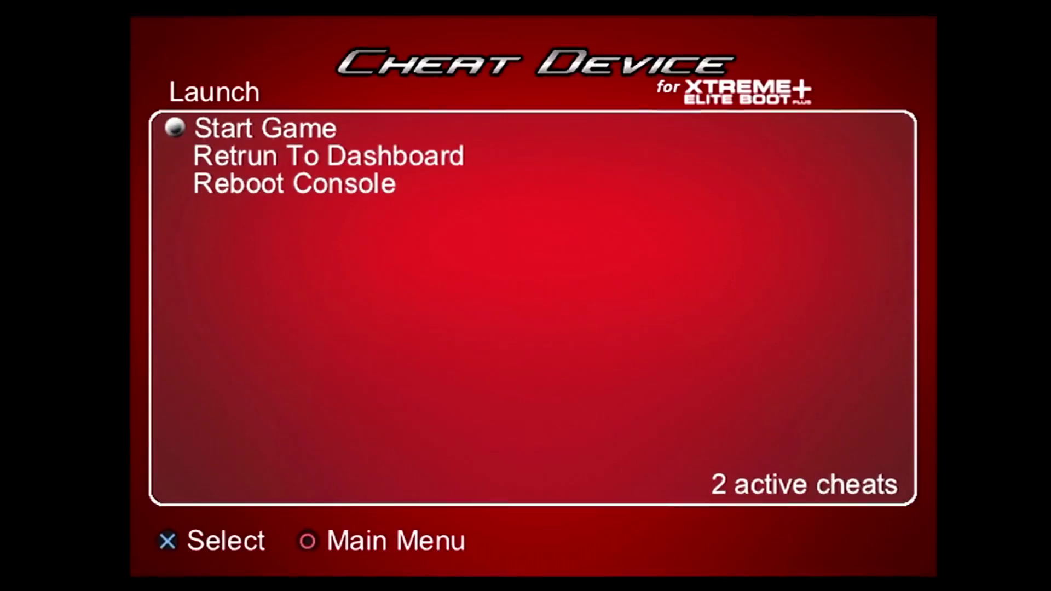